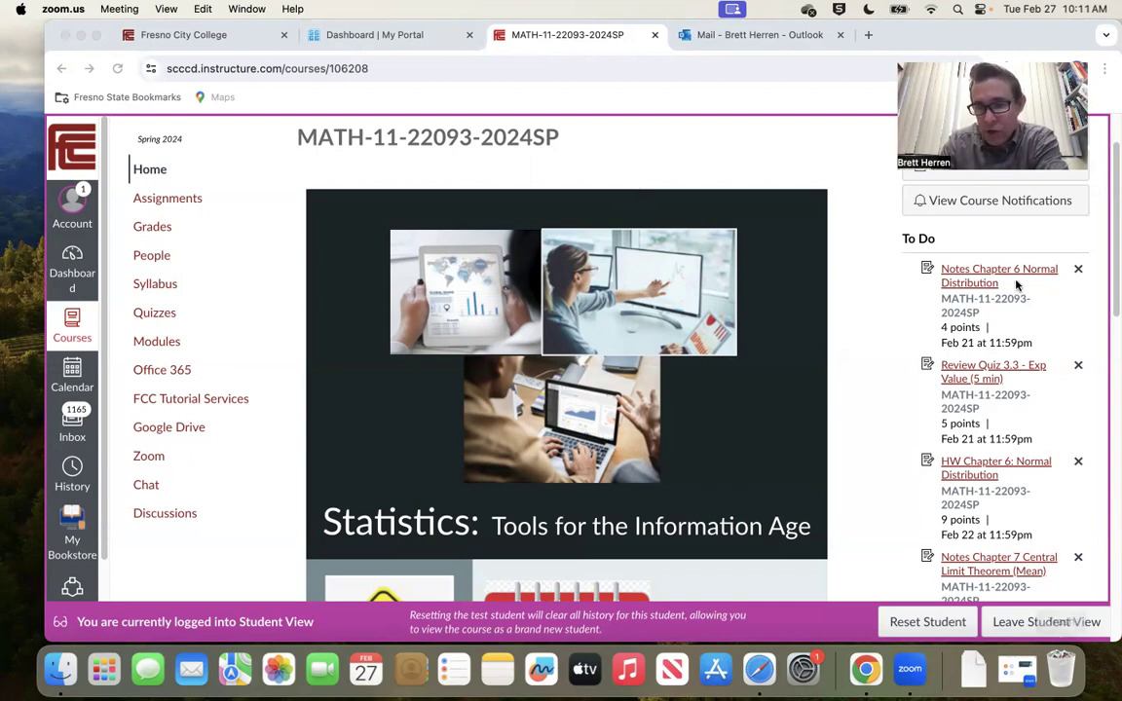
Step: Dismiss the Notes Chapter 6, Review Quiz 3.3, HW Chapter 6 and Notes Chapter 7 to-dos
scroll(1022, 441, "up", 2)
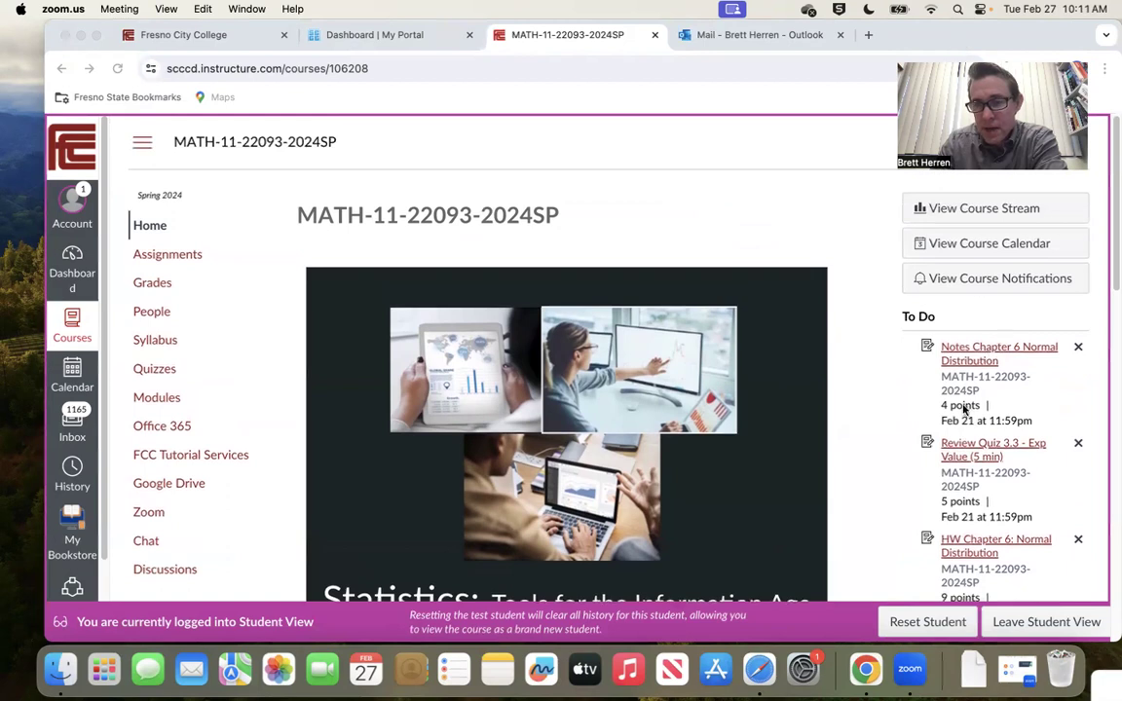
scroll(1002, 429, "down", 5)
scroll(1010, 429, "up", 5)
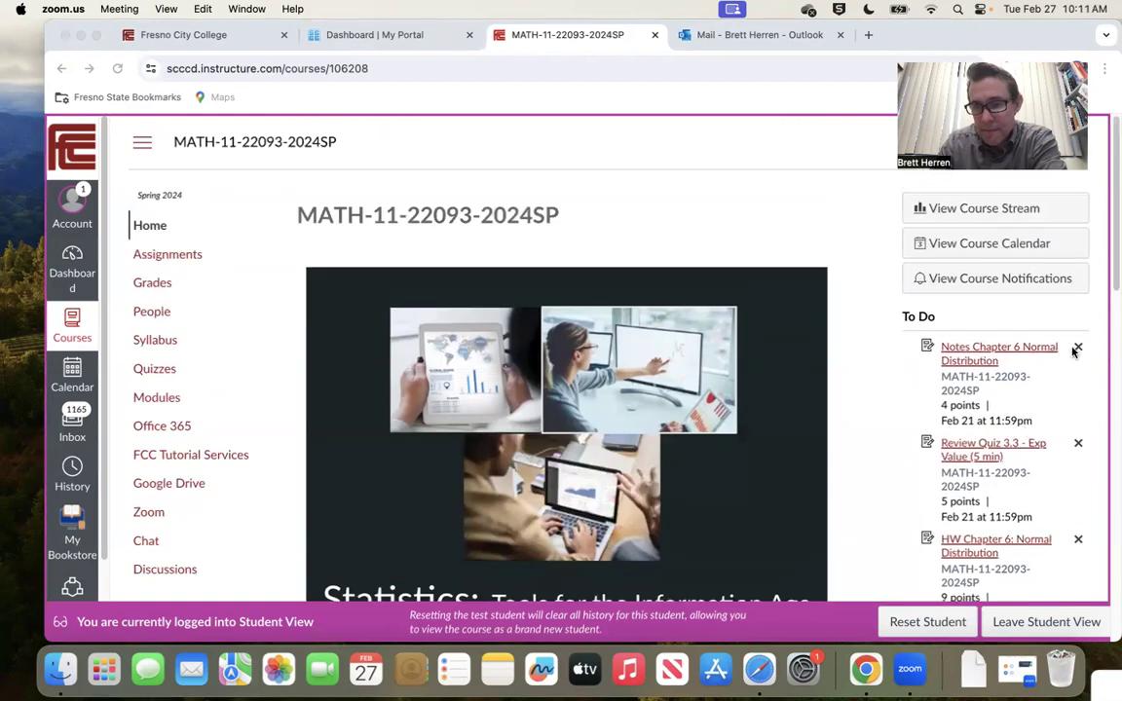
left_click(1077, 349)
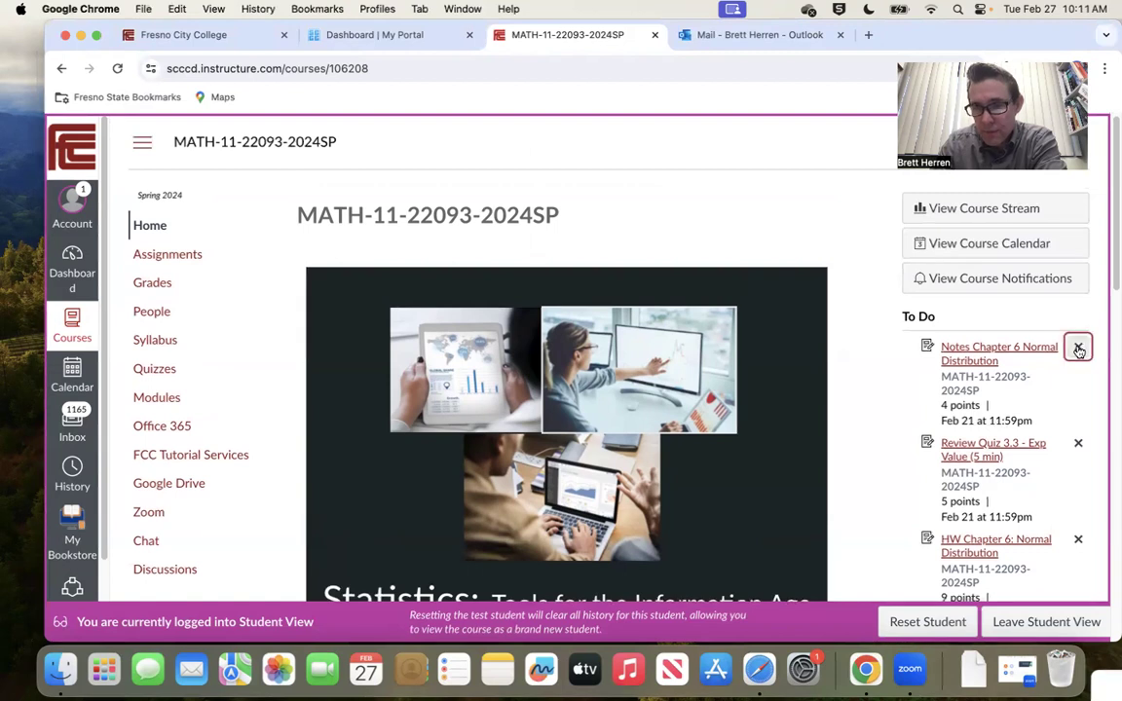
left_click(1078, 350)
left_click(1078, 350)
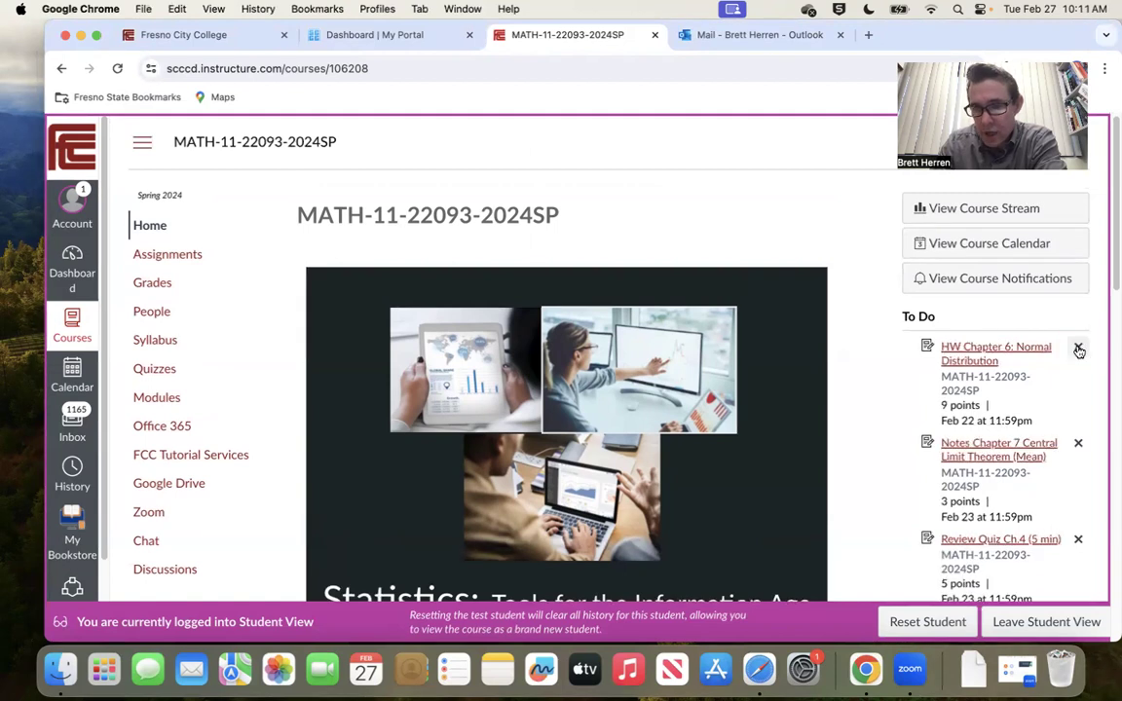
left_click(1077, 350)
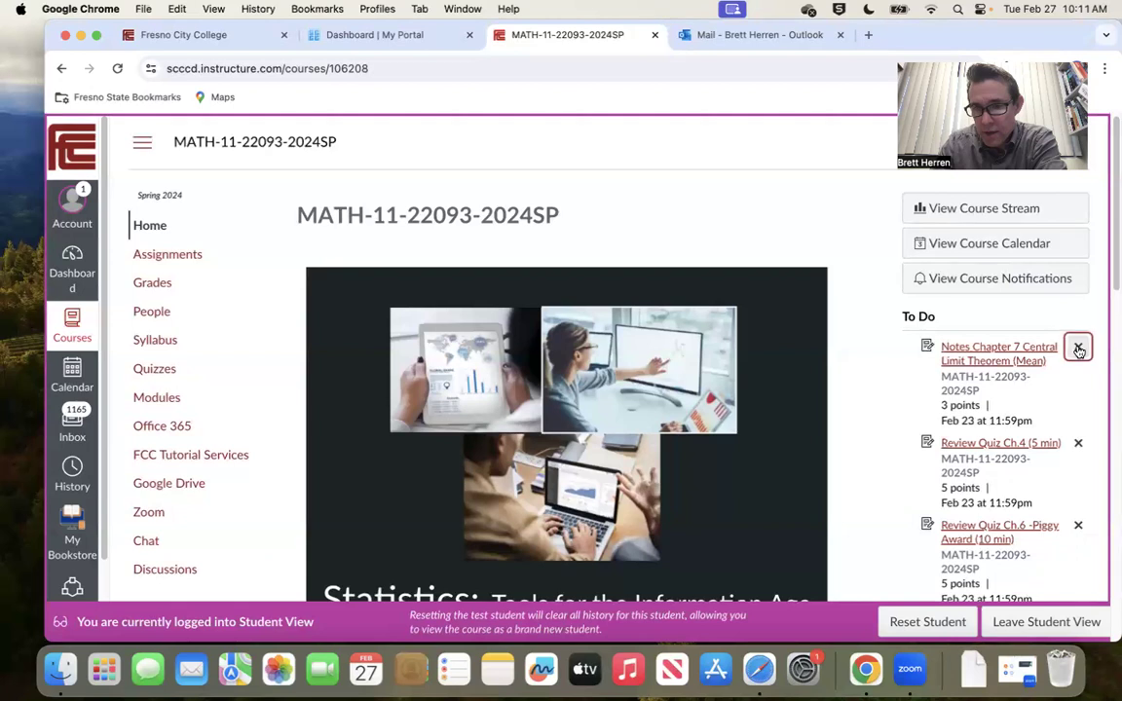
left_click(1077, 350)
Step: Dismiss Review Quiz Ch.4, Ch.6 Piggy Award, HW Chapter 7, Edward Thorp and Casino Gambling to-dos
left_click(1078, 350)
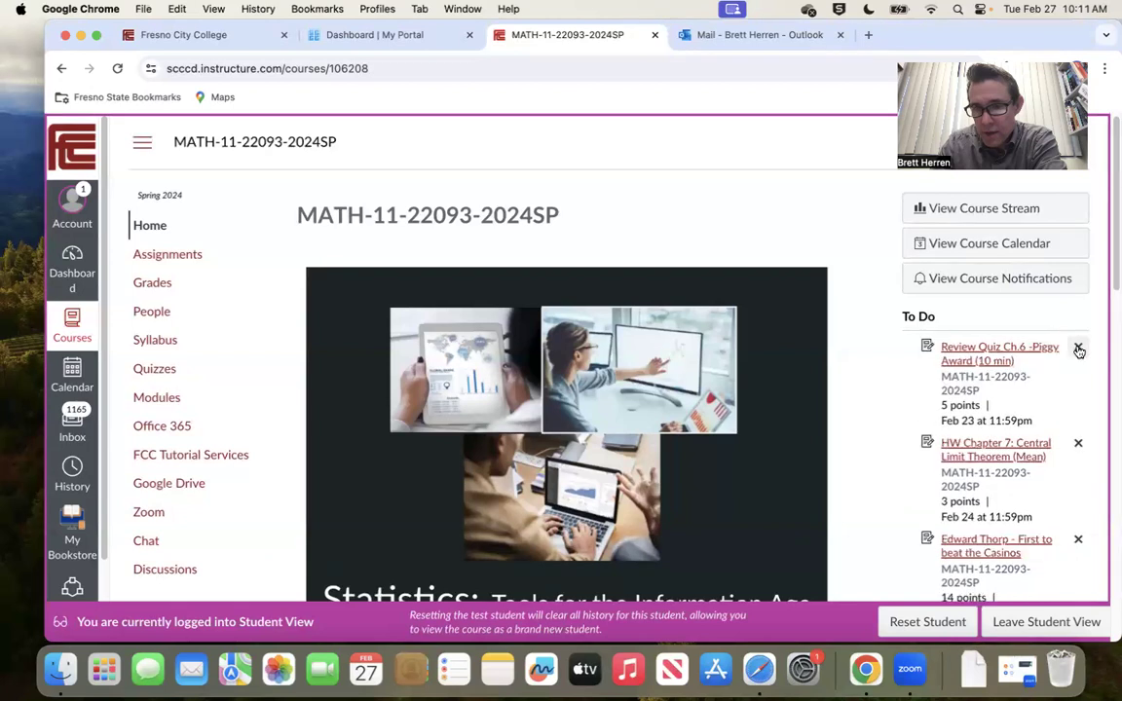
left_click(1077, 349)
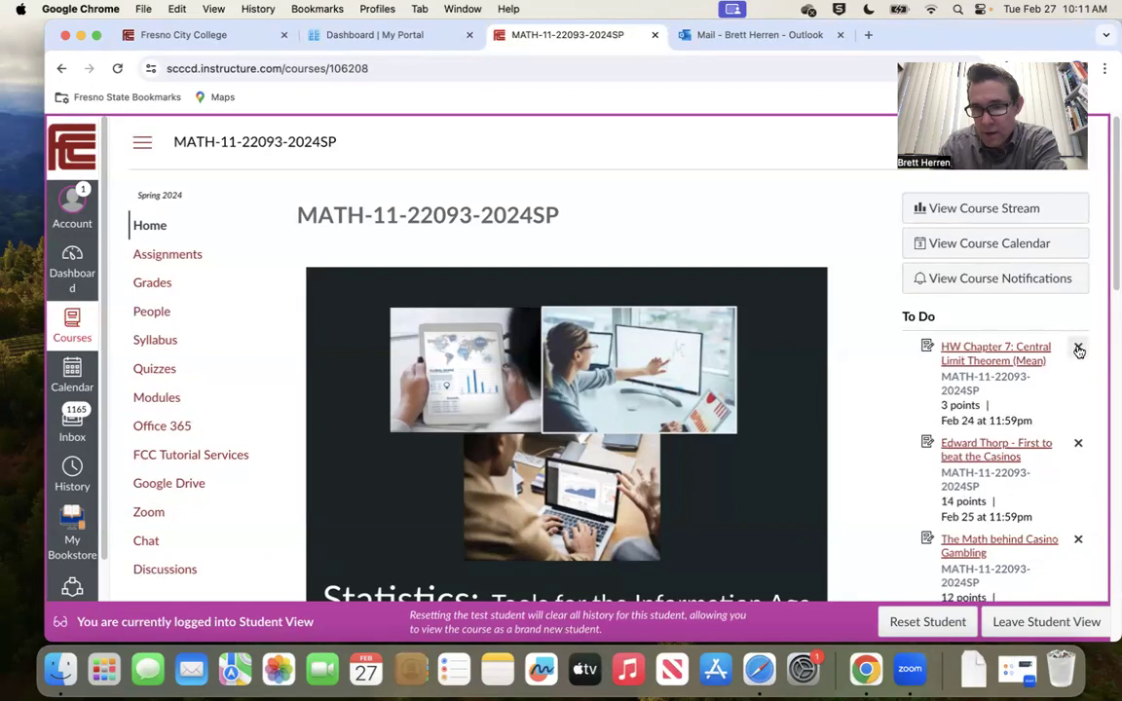
left_click(1077, 350)
left_click(1077, 349)
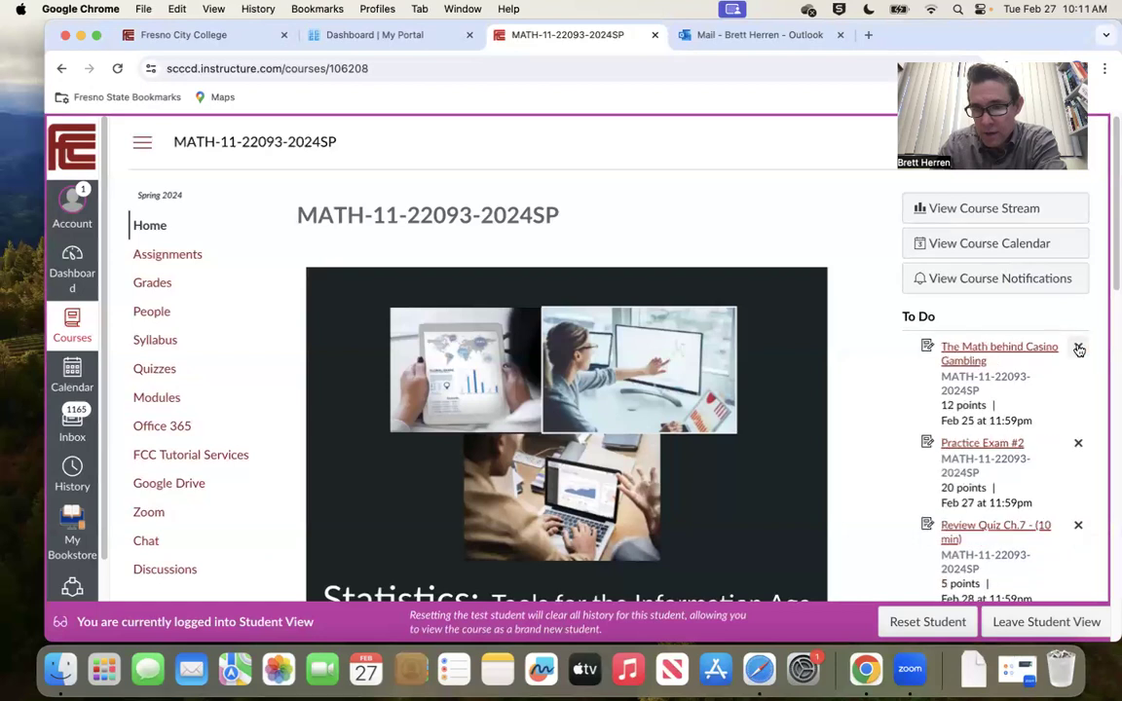
left_click(1077, 350)
scroll(1006, 487, "down", 3)
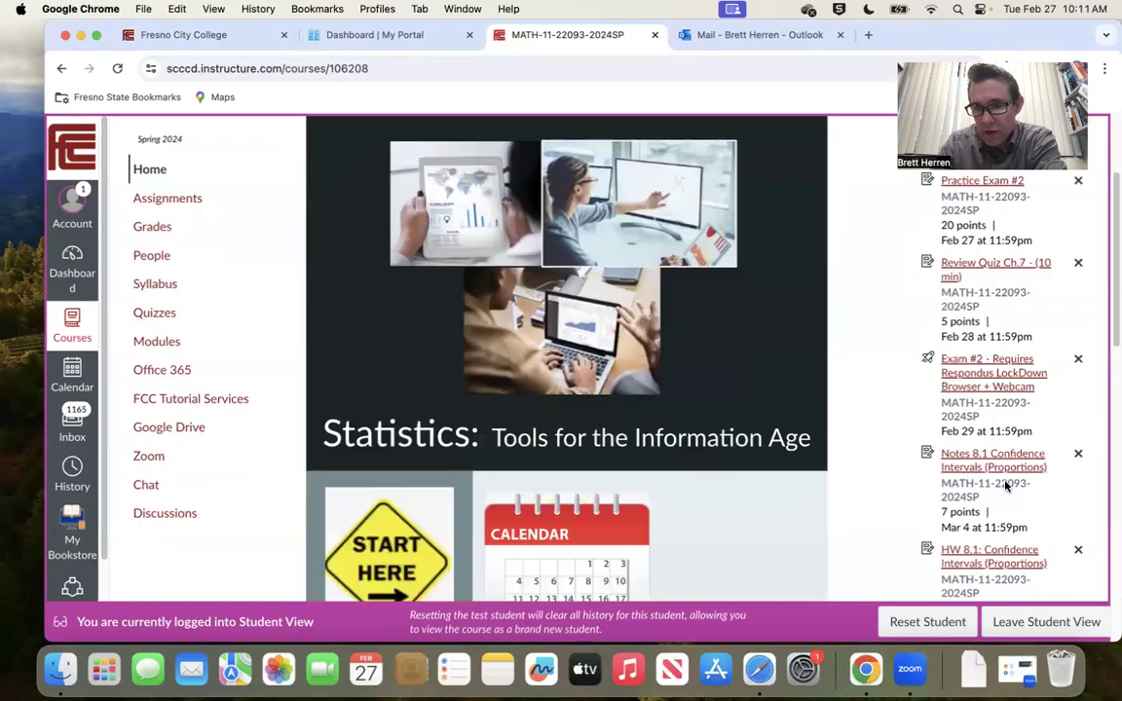
scroll(1008, 485, "down", 1)
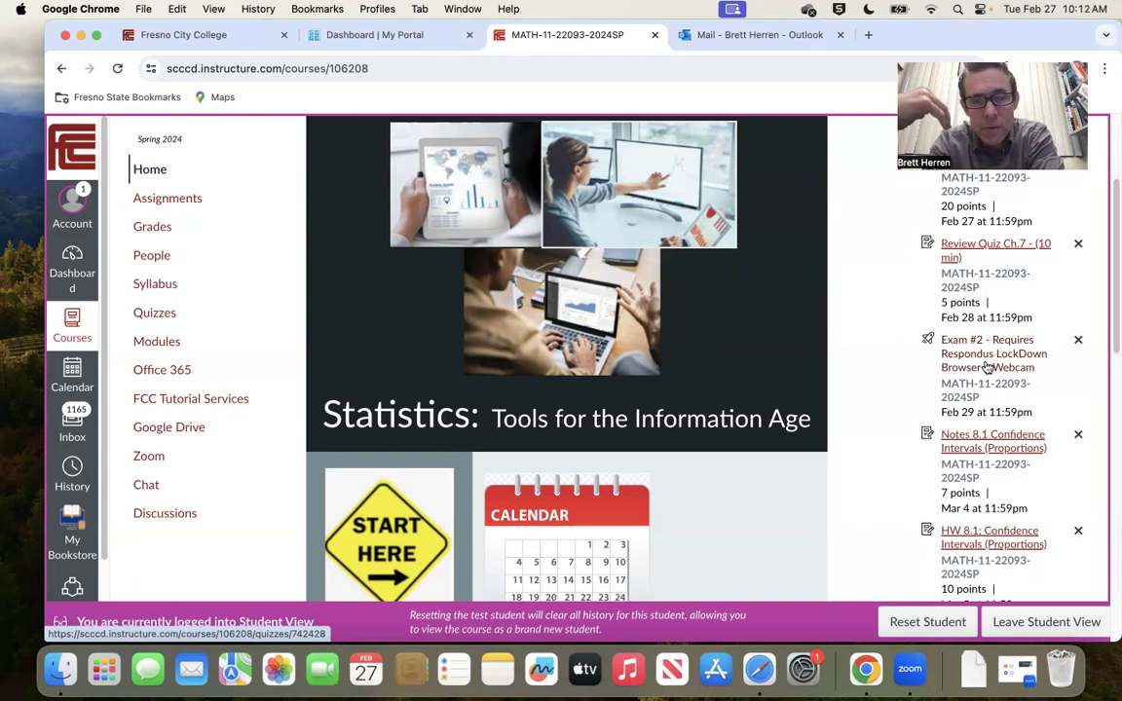
scroll(686, 519, "down", 5)
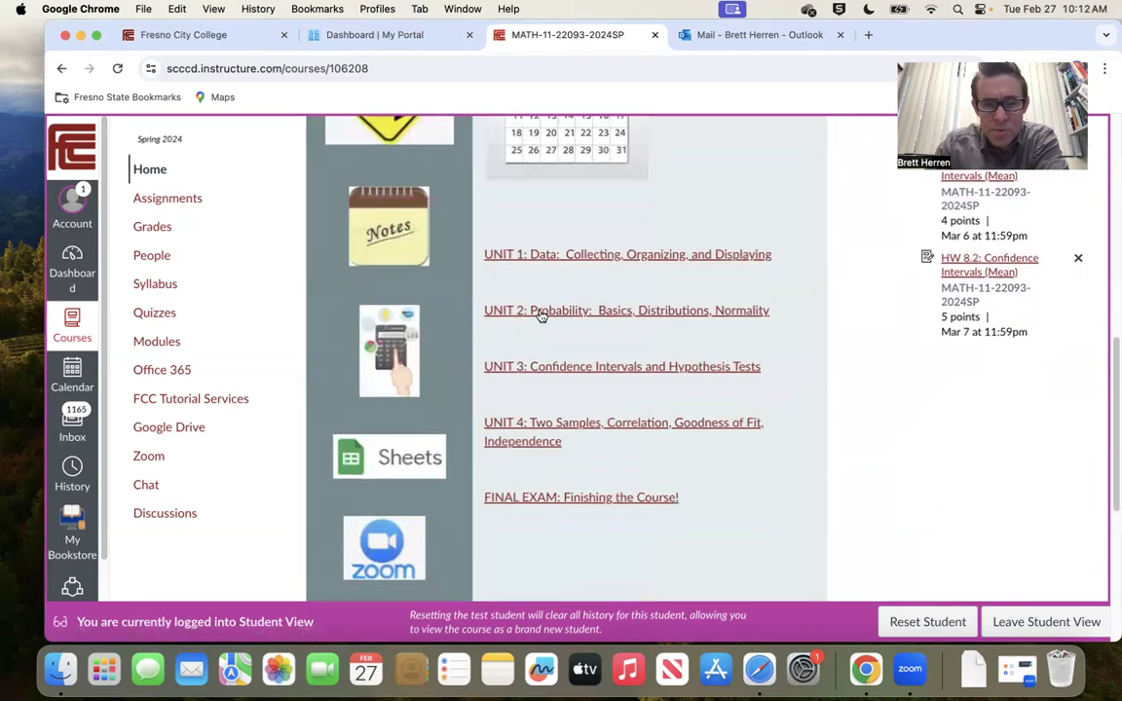
scroll(427, 487, "down", 1)
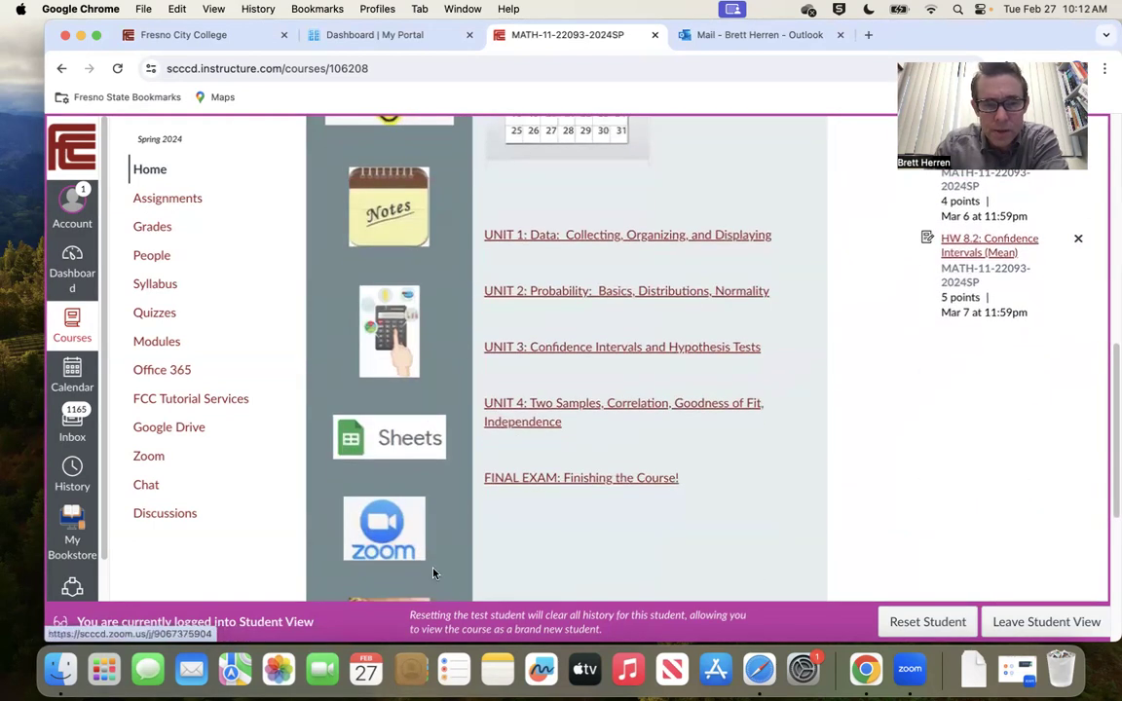
scroll(477, 526, "down", 1)
scroll(478, 526, "down", 4)
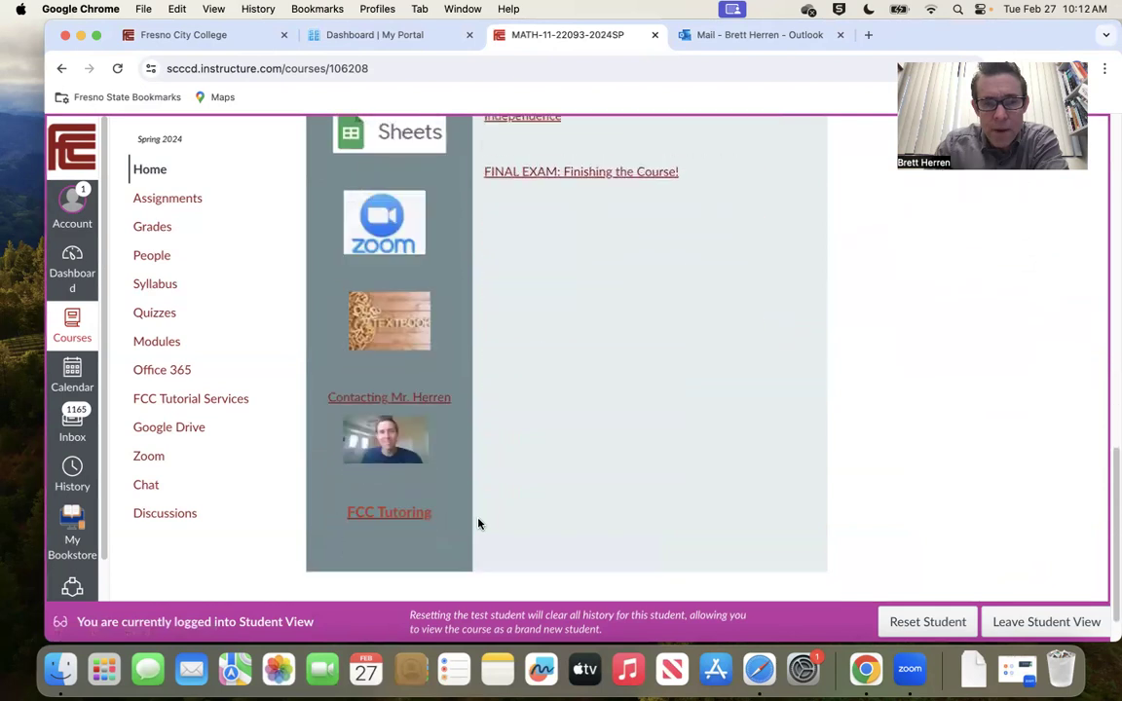
Step: View the instructor's contact page, highlighting Tuesday/Thursday 11-12:50 office hours and the texting number, then return home
left_click(388, 396)
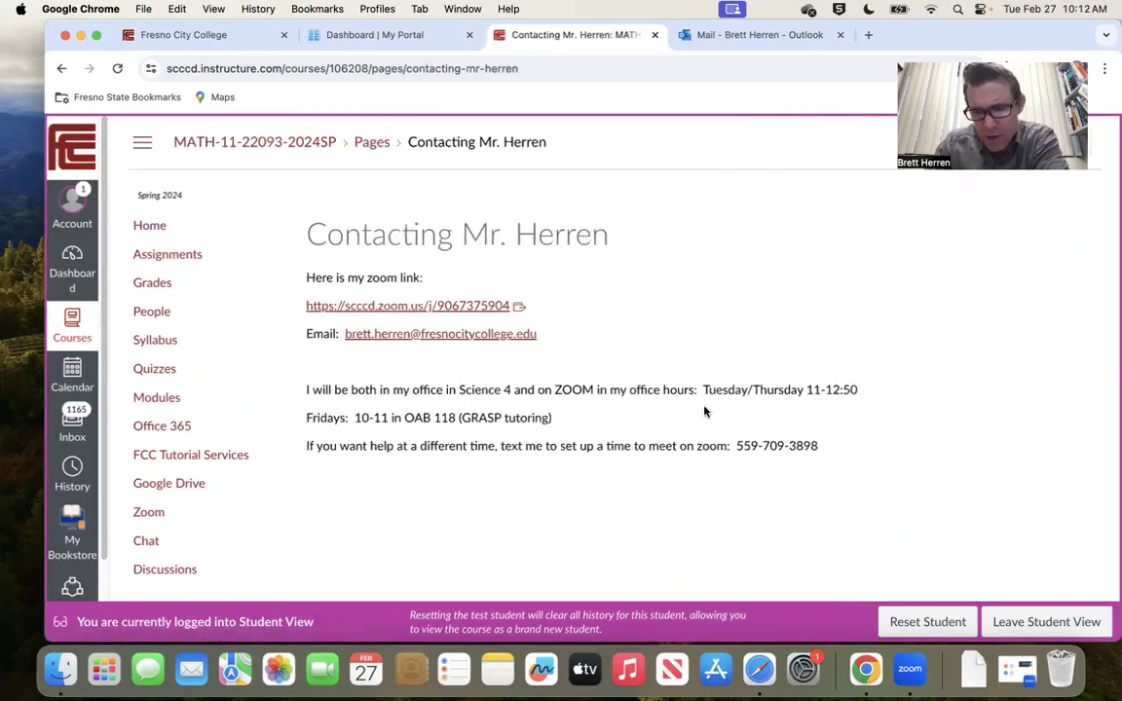
left_click_drag(703, 389, 869, 393)
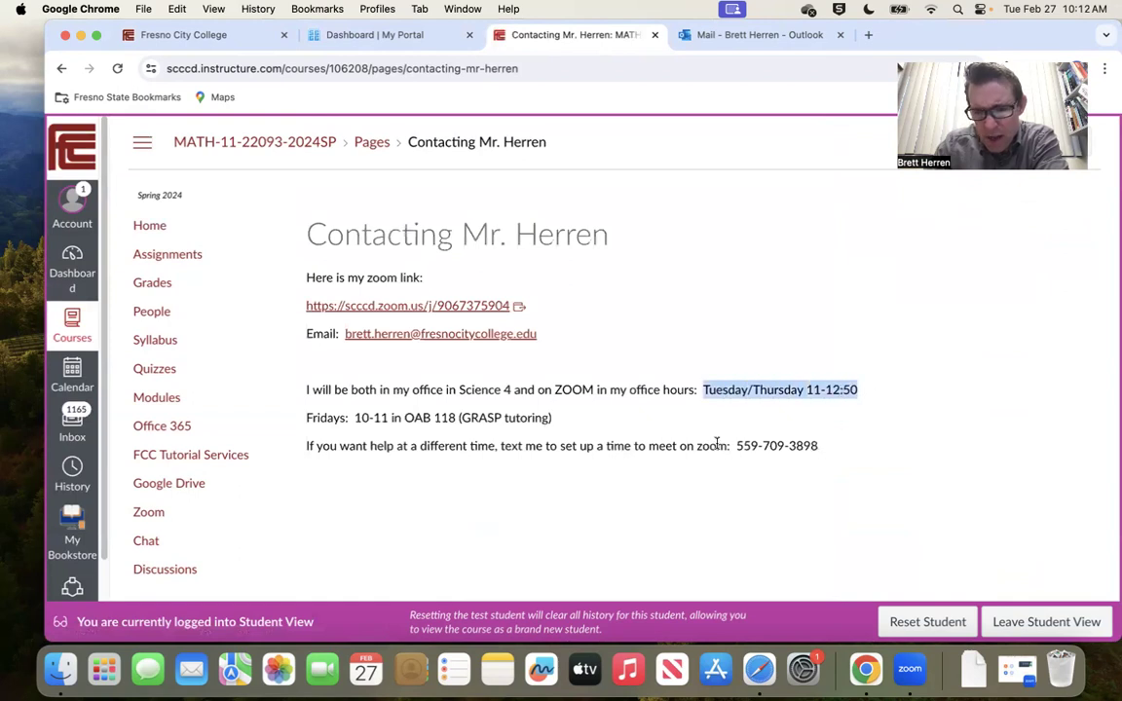
left_click_drag(721, 446, 831, 448)
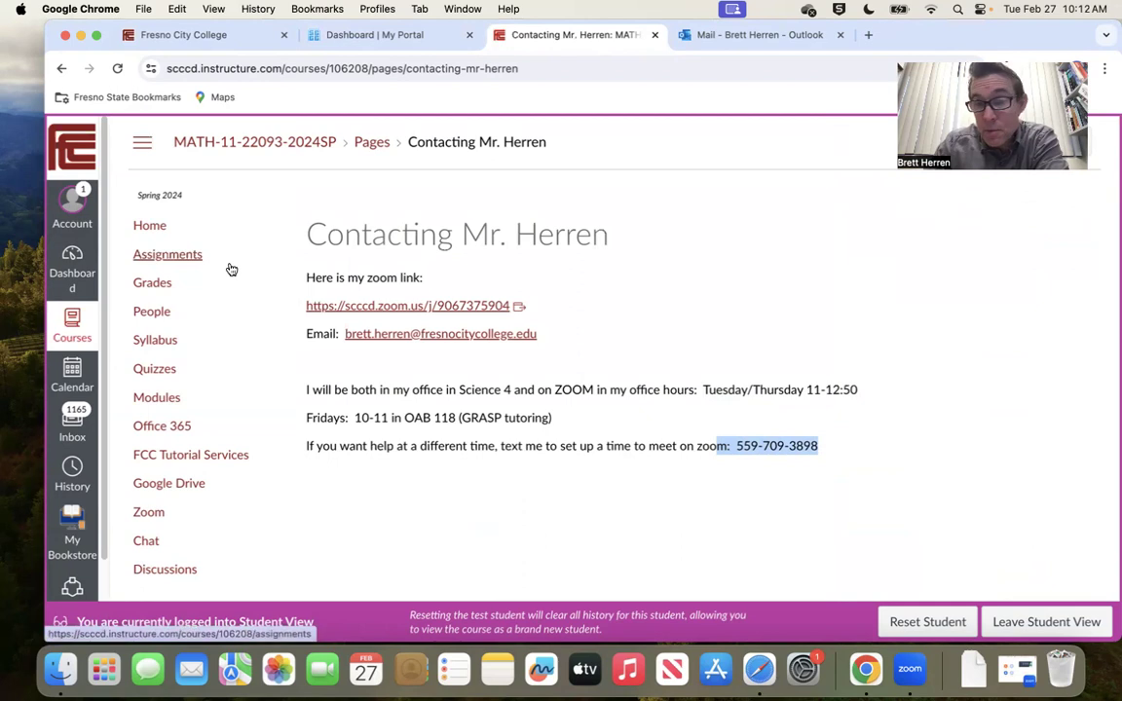
left_click(149, 227)
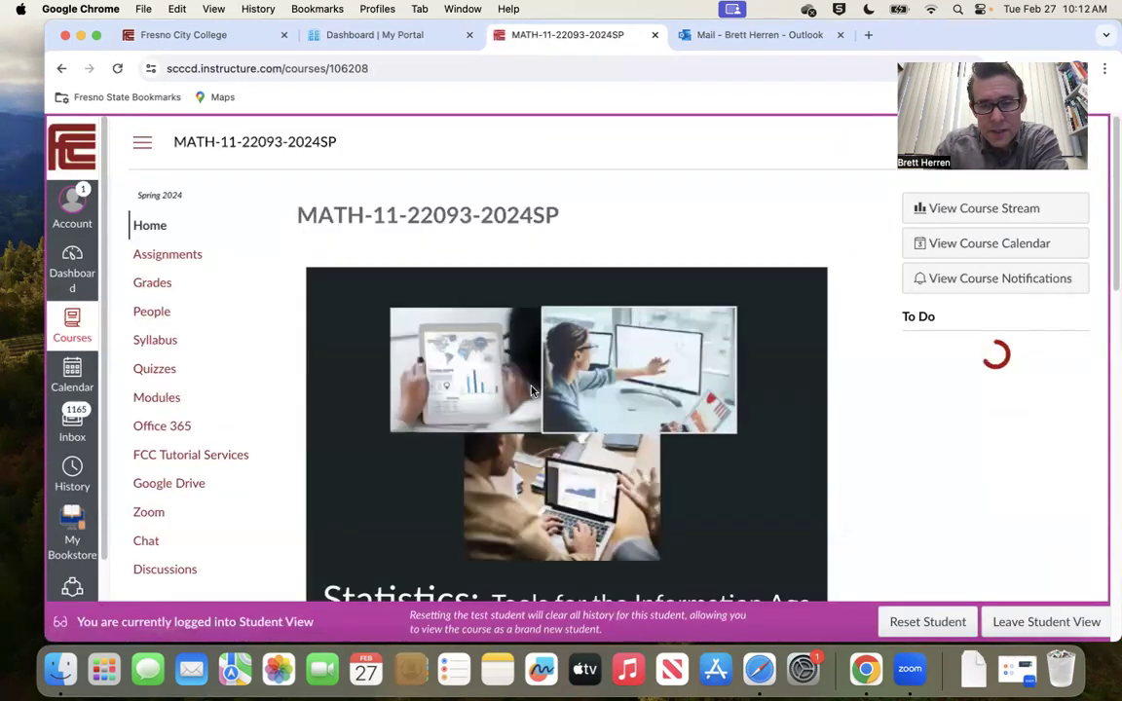
Step: Scroll the course home page back to the top so the To Do list shows Practice Exam #2
scroll(533, 395, "down", 5)
scroll(533, 393, "down", 6)
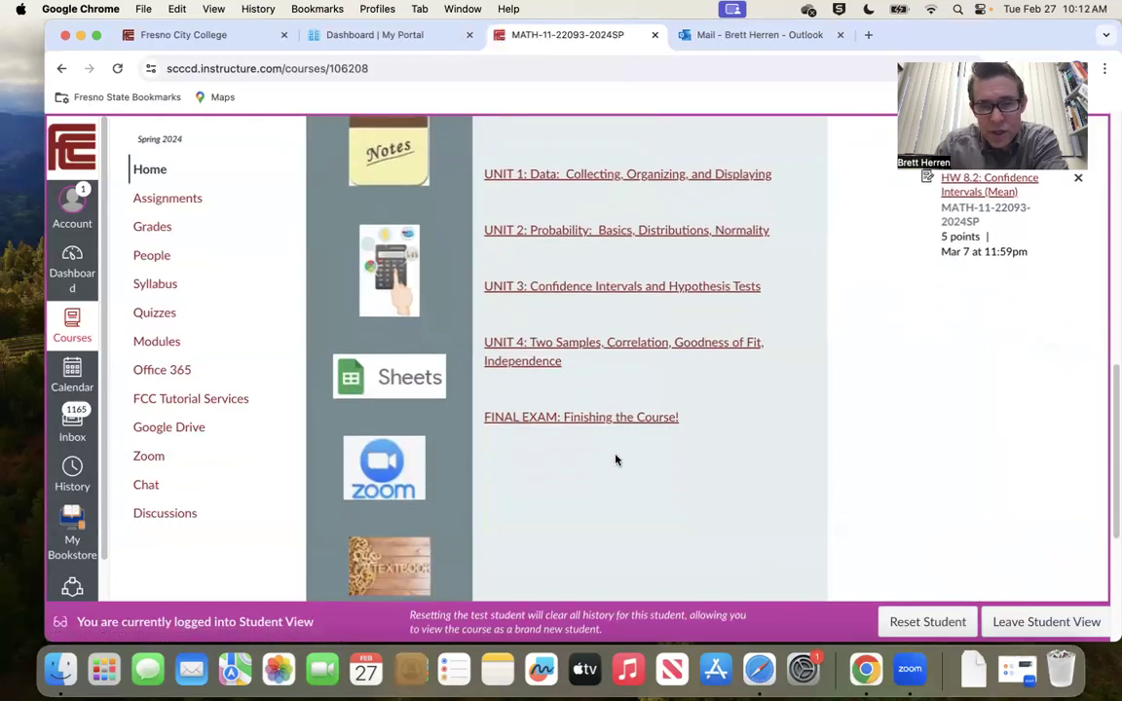
scroll(614, 458, "up", 5)
scroll(617, 457, "up", 5)
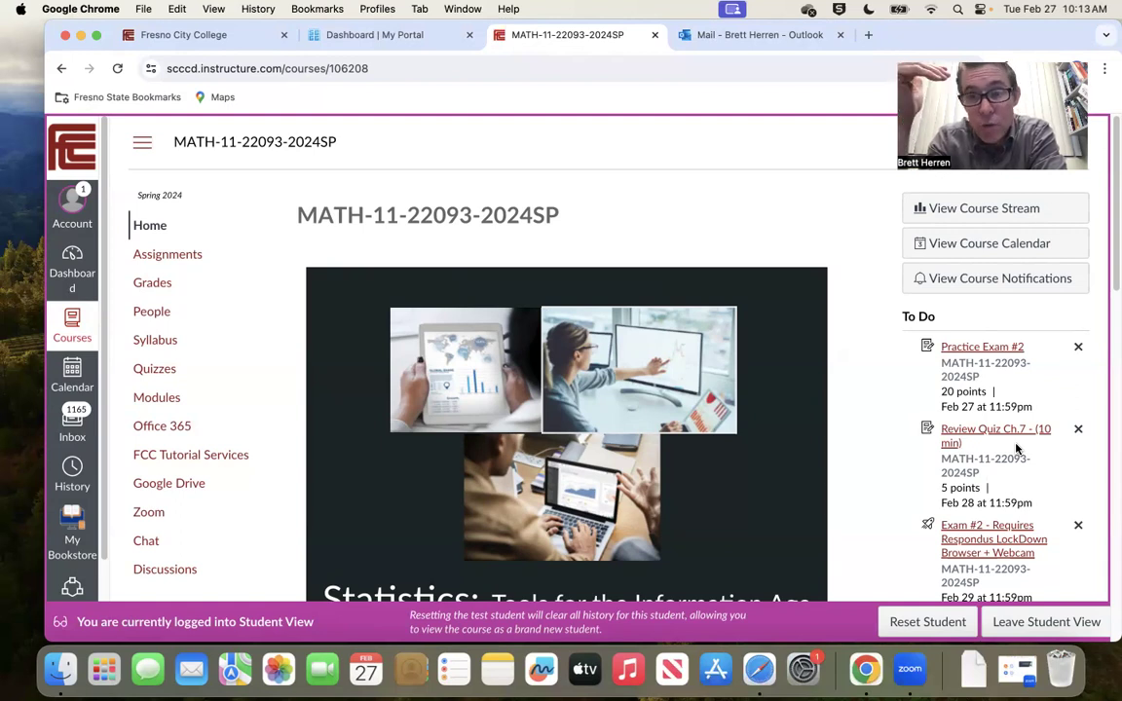
Step: Start Practice Exam #2 from the To Do list and go to its first question
left_click(983, 348)
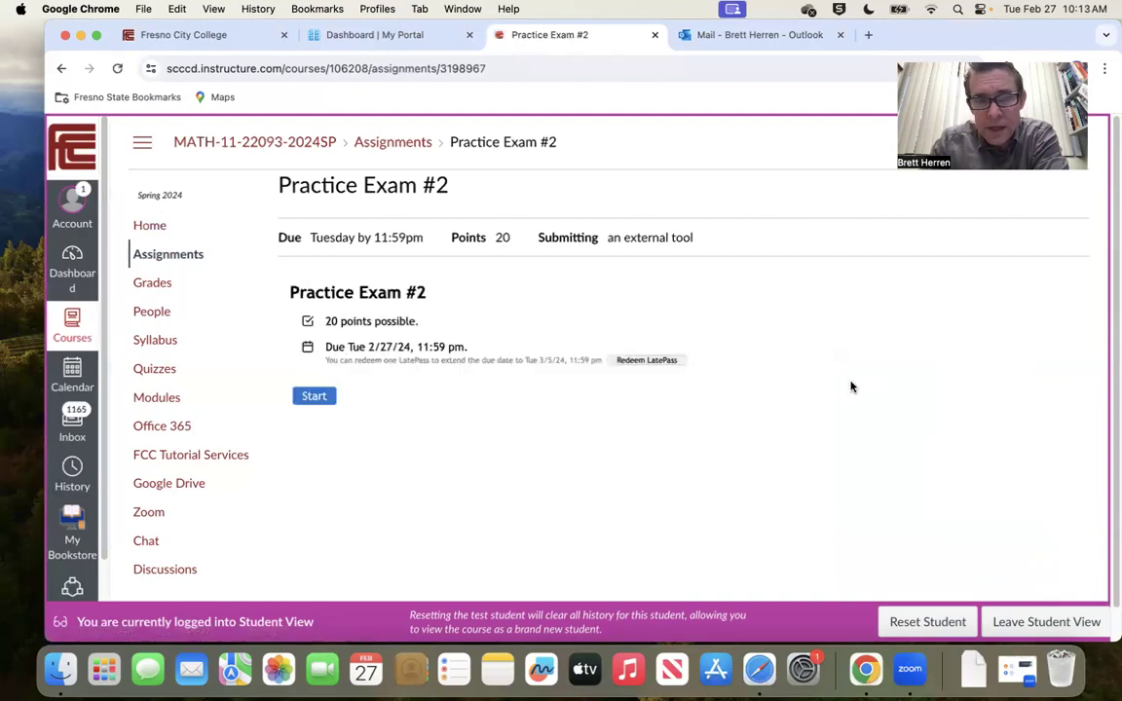
left_click(314, 395)
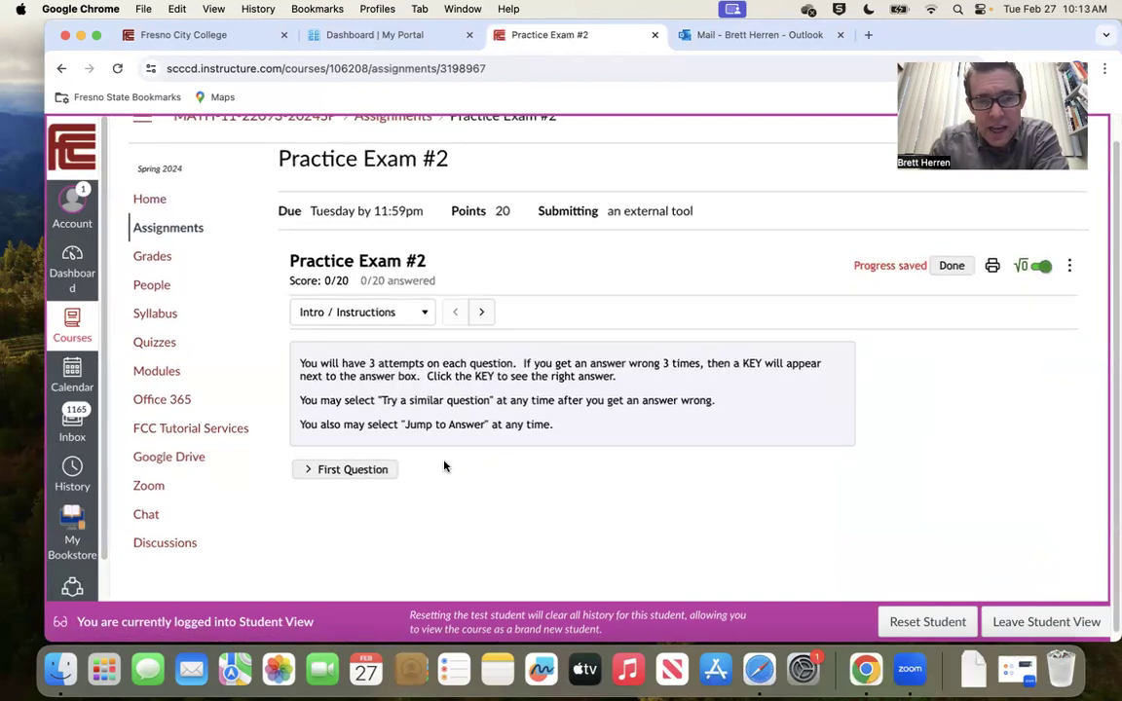
left_click(387, 470)
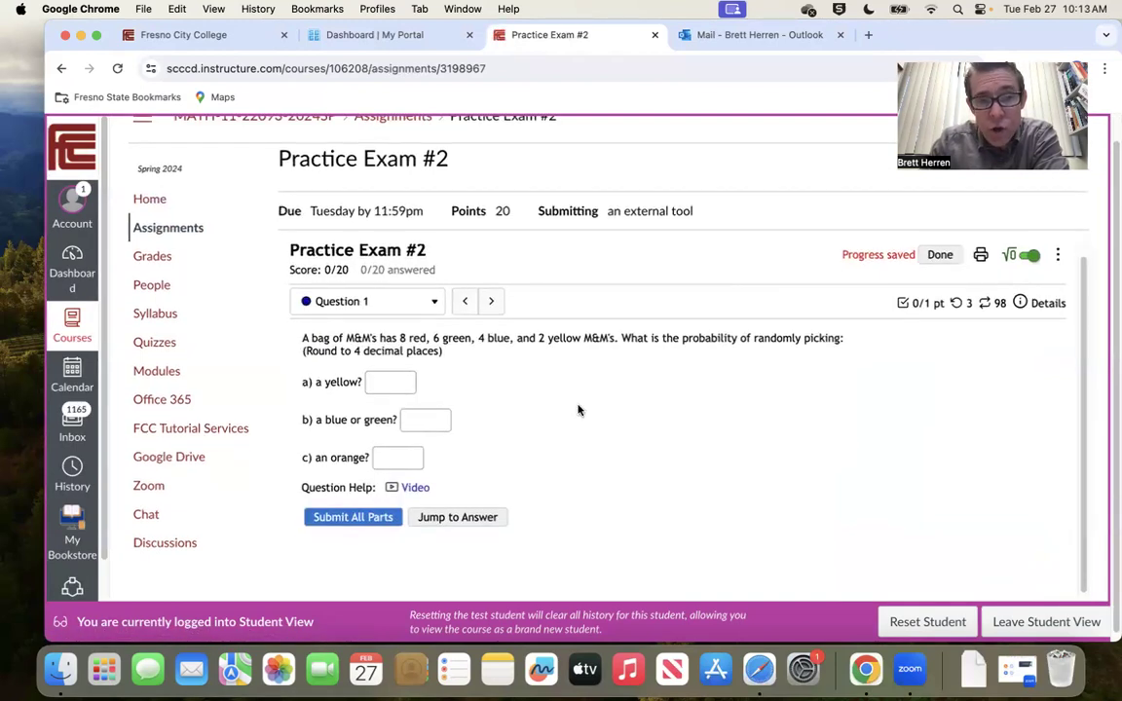
Step: Fill in the yellow, blue-or-green and orange M&M probability answers and submit them
left_click(390, 376)
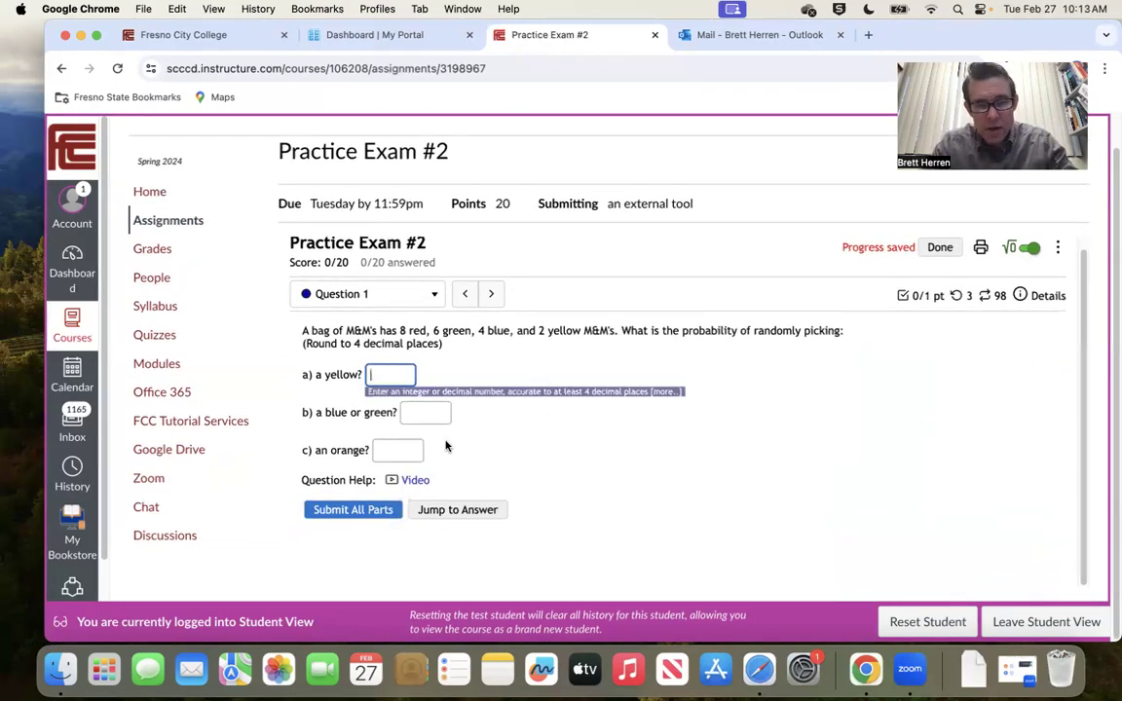
type("3")
key("Tab")
type("3")
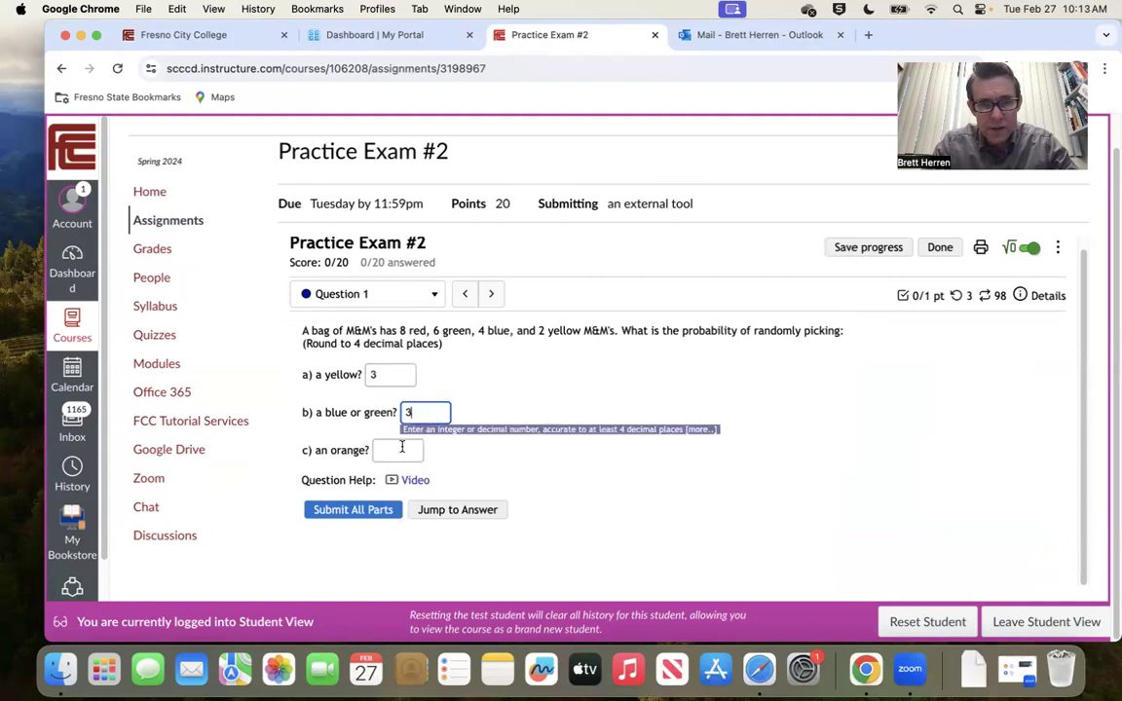
key("Tab")
type("3")
key("Return")
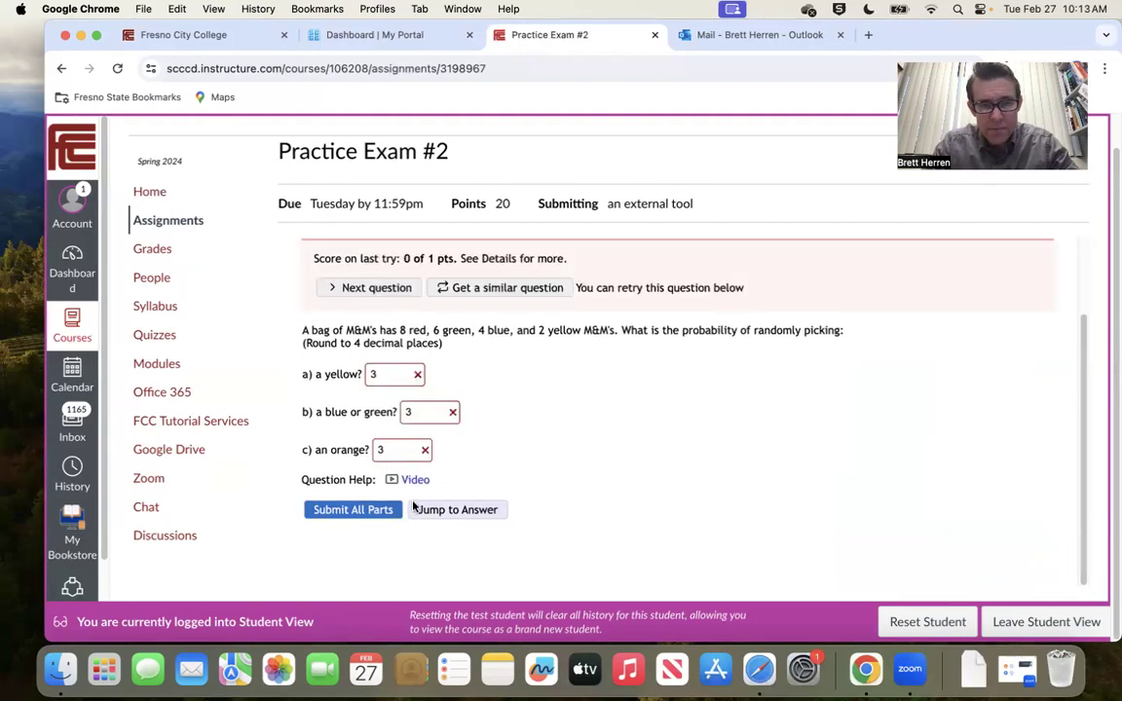
Step: Revise the M&M answers to 47, 53 and 6 and resubmit them for grading
left_click(396, 373)
key("BackSpace")
type("4")
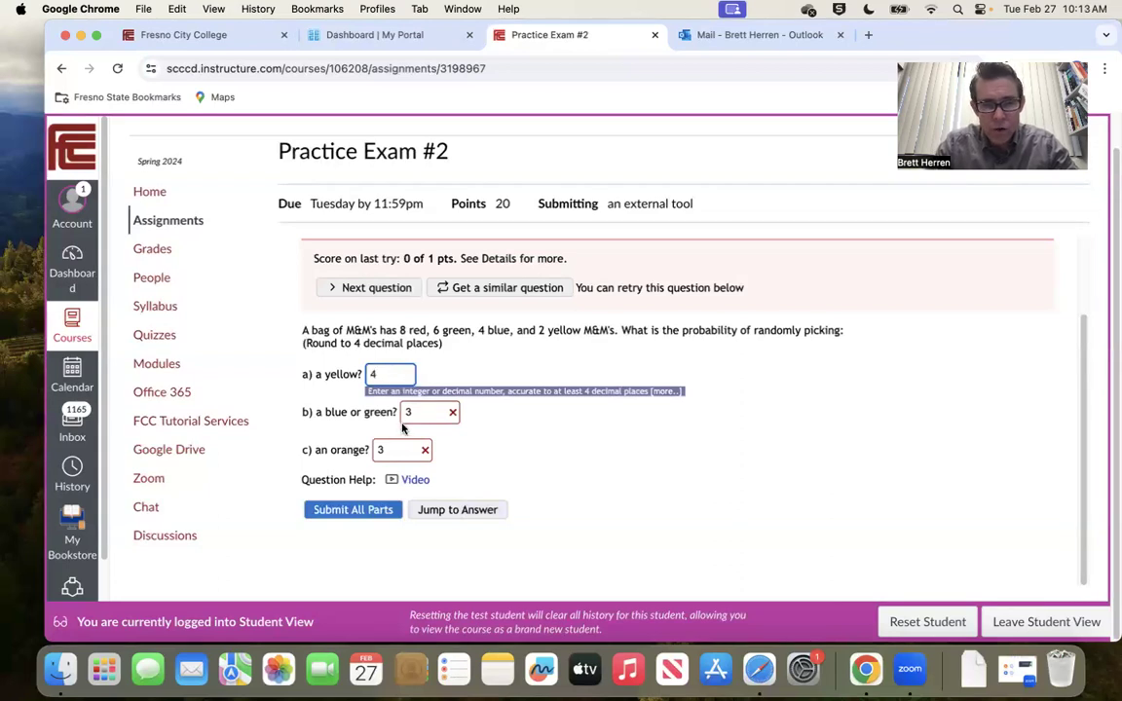
left_click(372, 514)
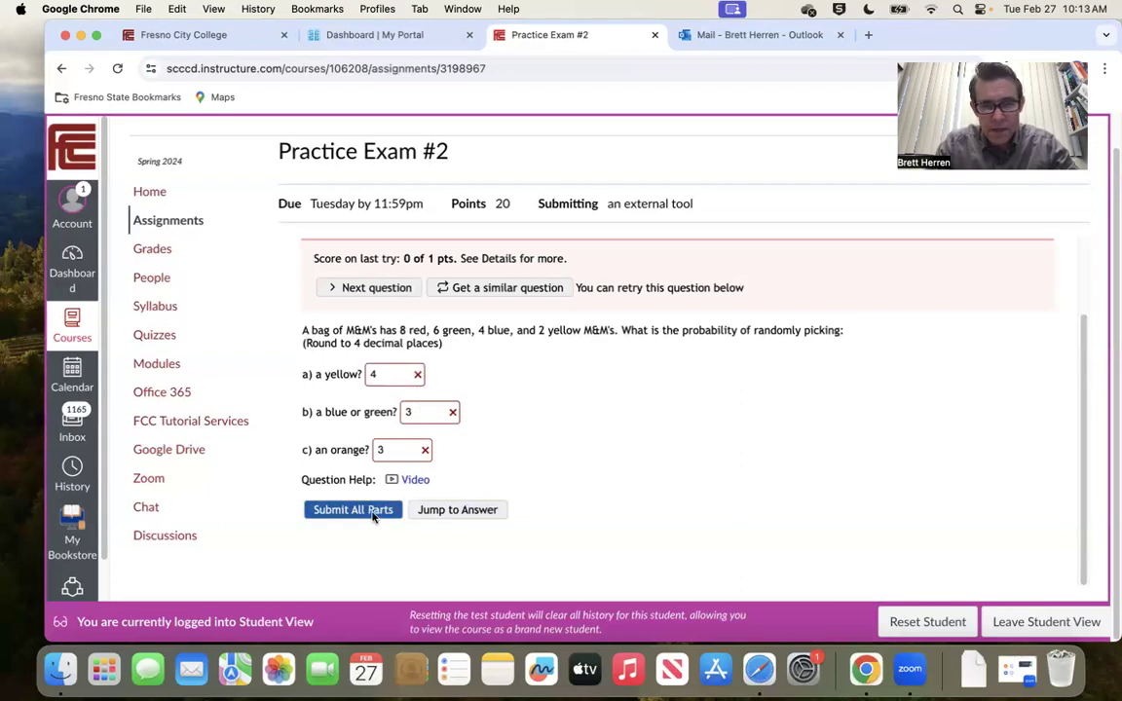
left_click(418, 409)
type("5")
left_click(377, 449)
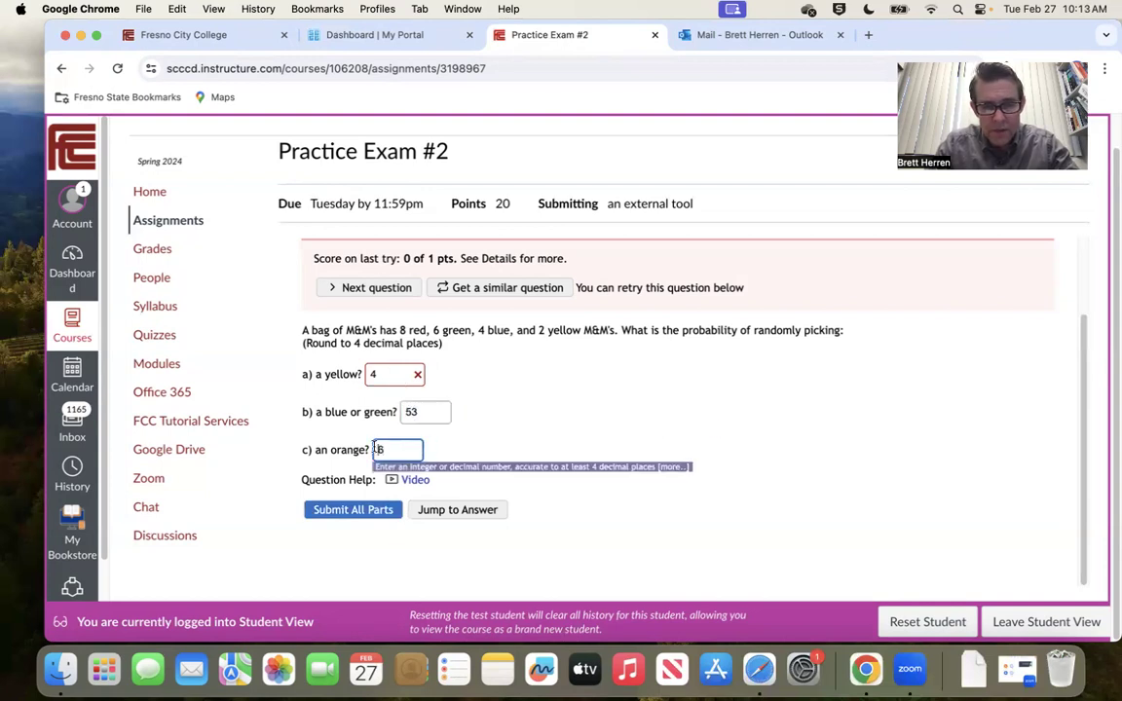
left_click(387, 374)
type("7")
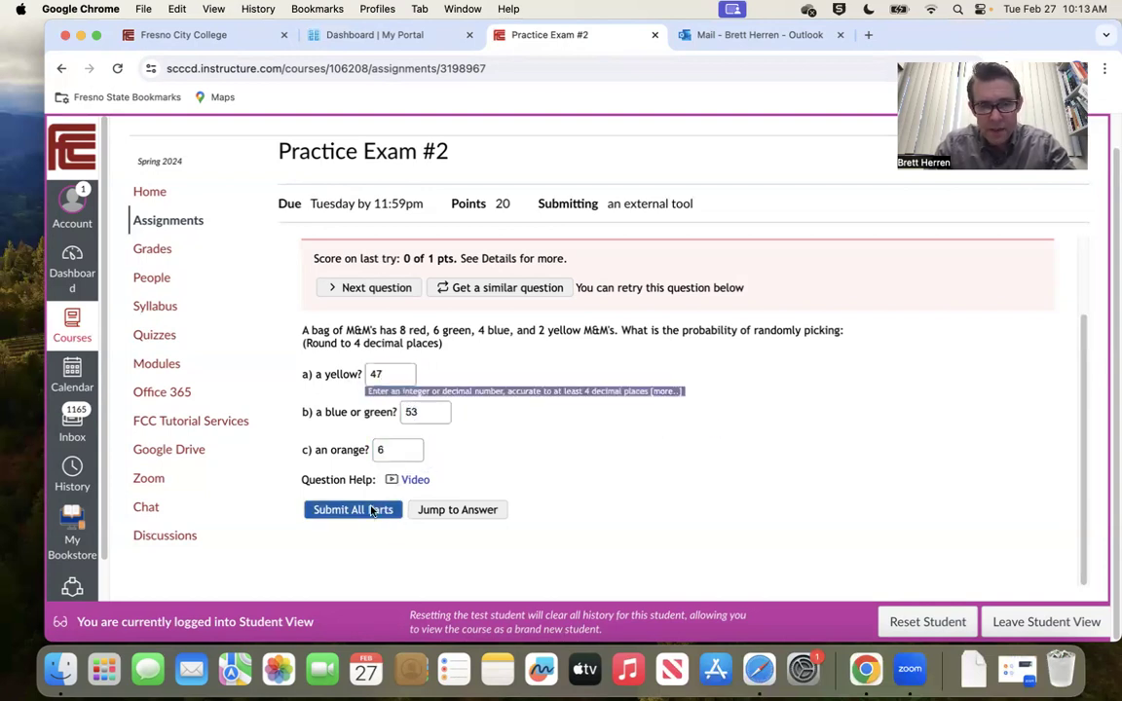
left_click(371, 510)
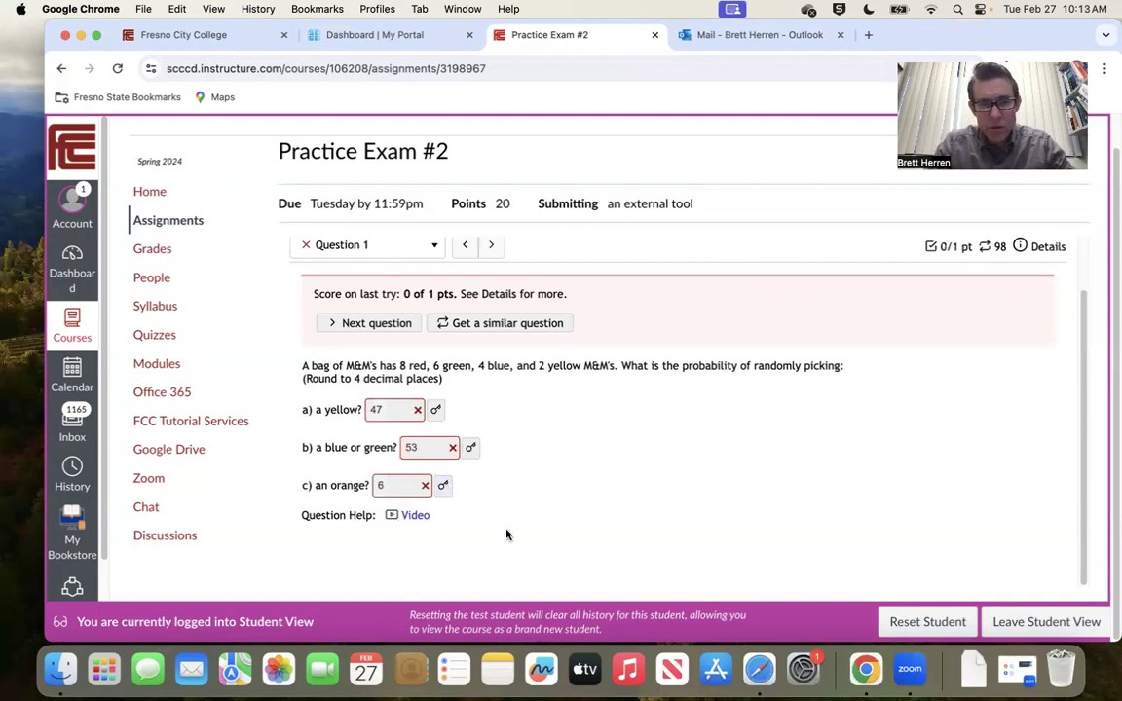
Step: Replace Question 1 with a similar customer-age probability question and scroll through it
left_click(508, 323)
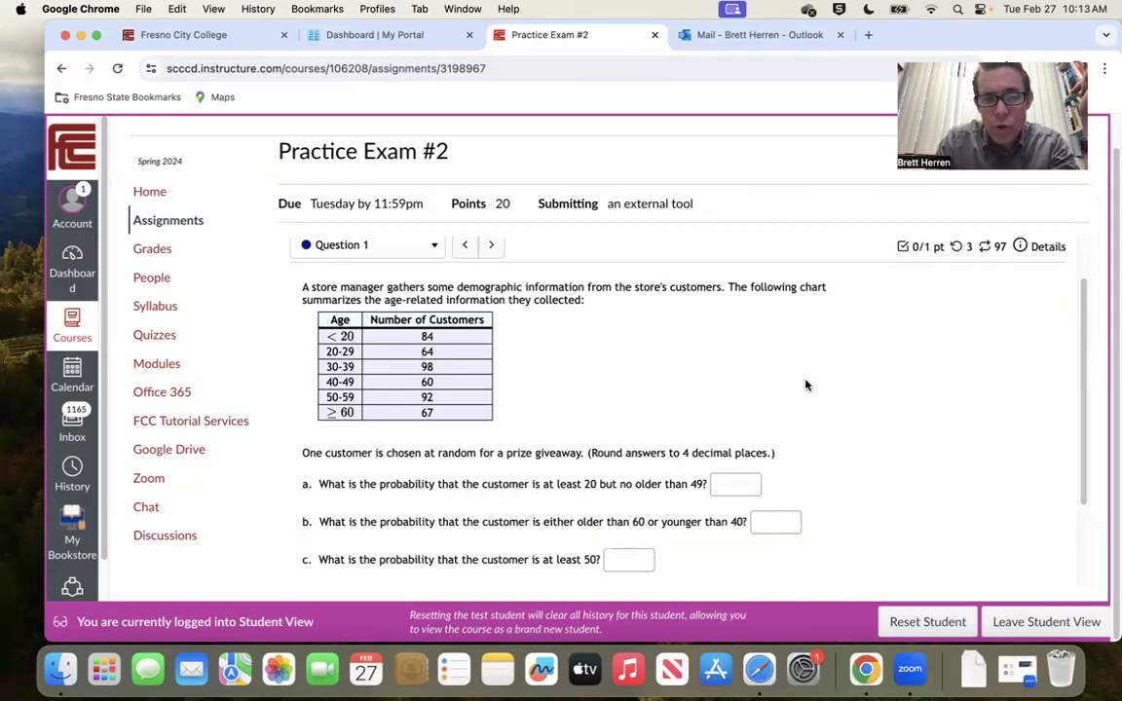
scroll(779, 395, "down", 3)
scroll(767, 402, "up", 4)
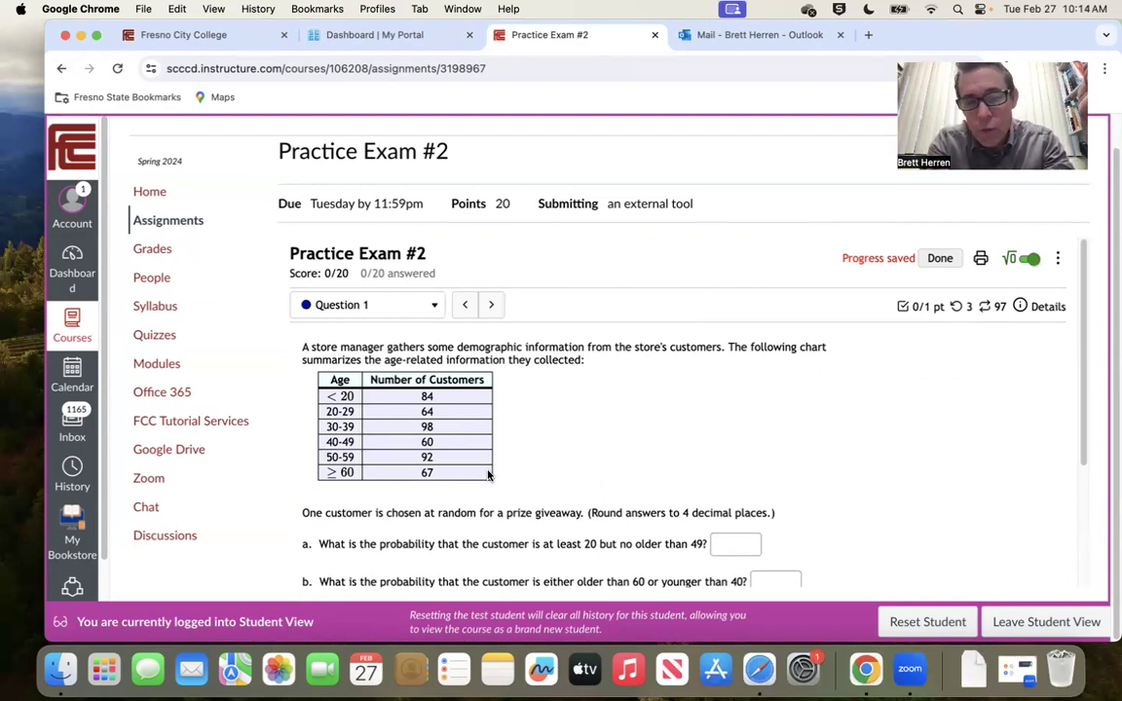
scroll(561, 385, "down", 4)
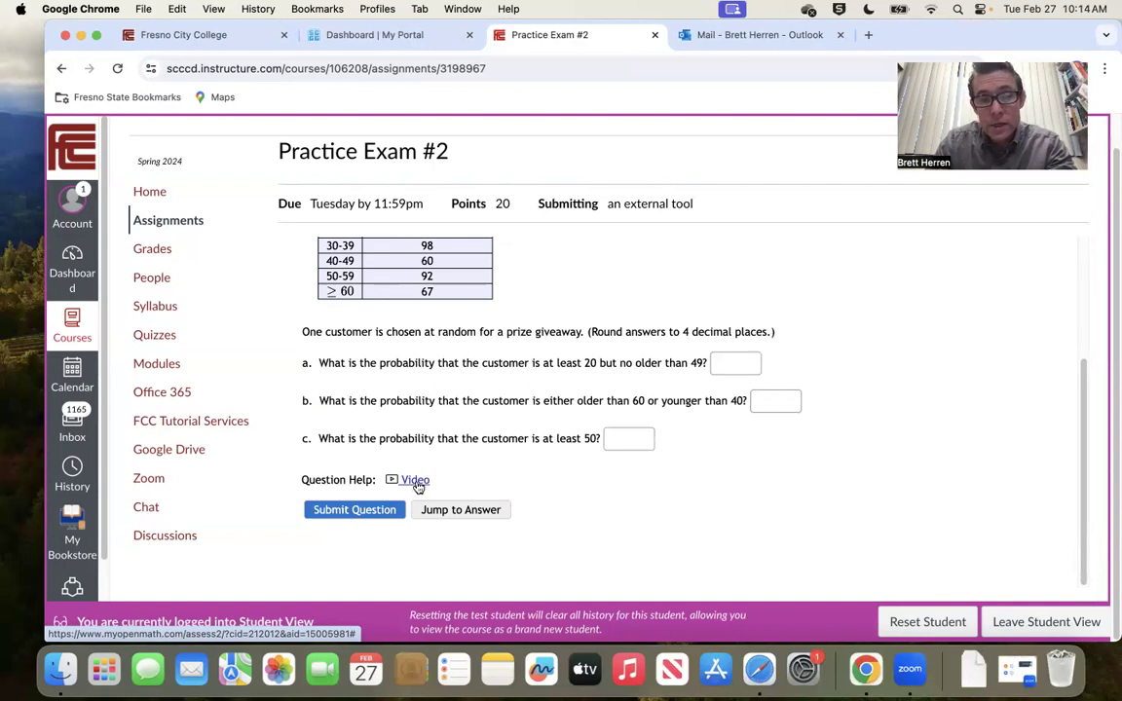
scroll(539, 461, "up", 3)
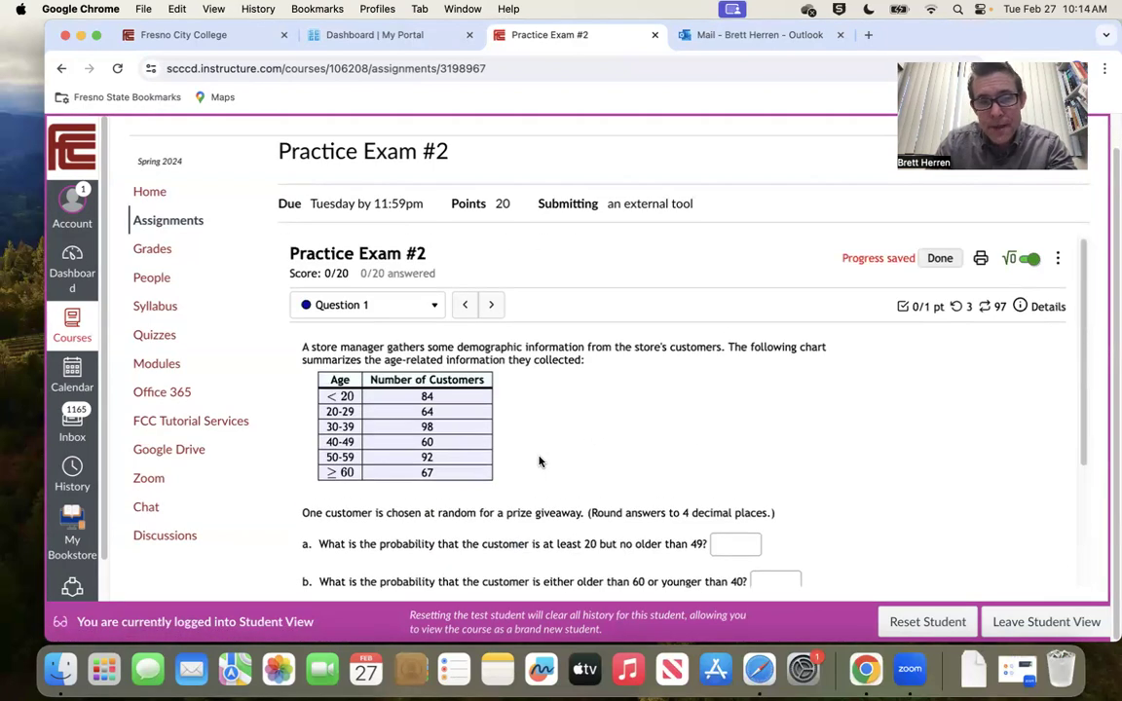
scroll(539, 461, "down", 3)
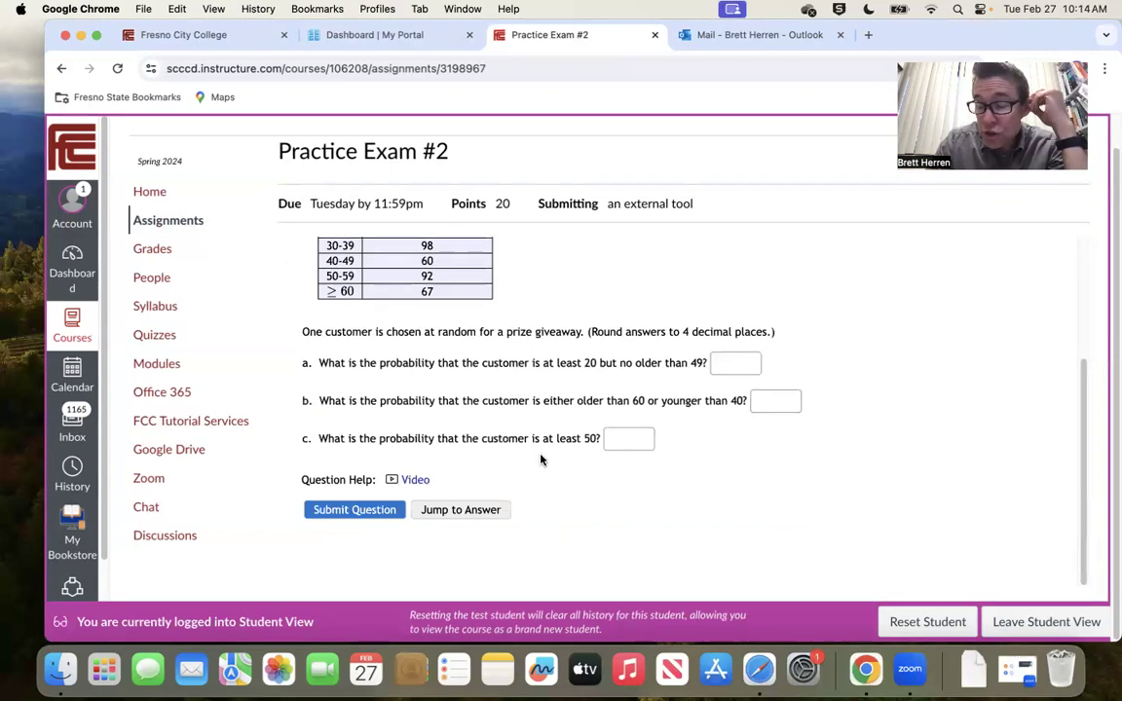